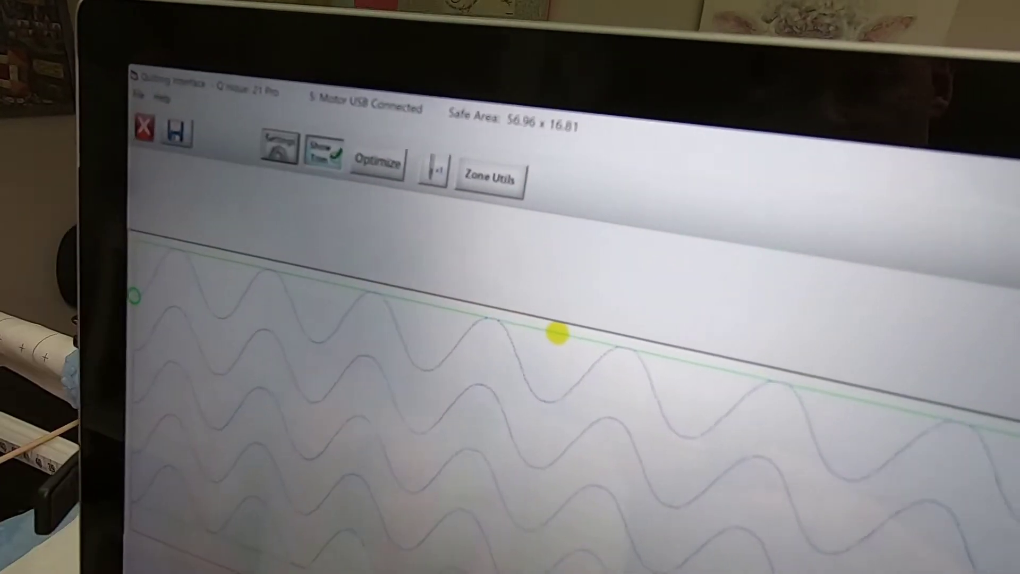
Bring up the Quilting Settings dialog for the wavy pattern
{"action": "left_click", "coordinate": [279, 146]}
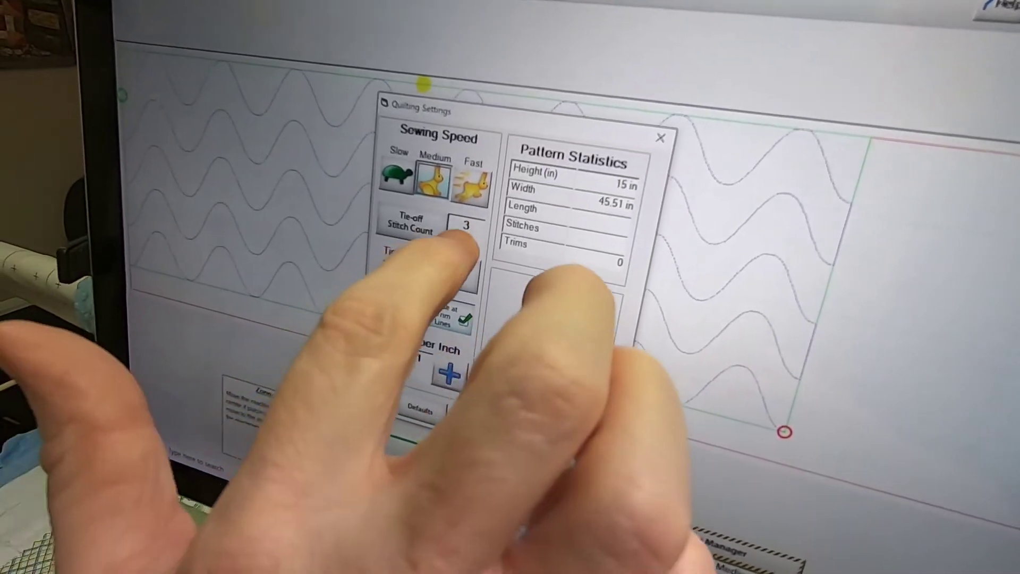
Choose 3 as the tie-off stitch count
{"action": "left_click", "coordinate": [442, 227]}
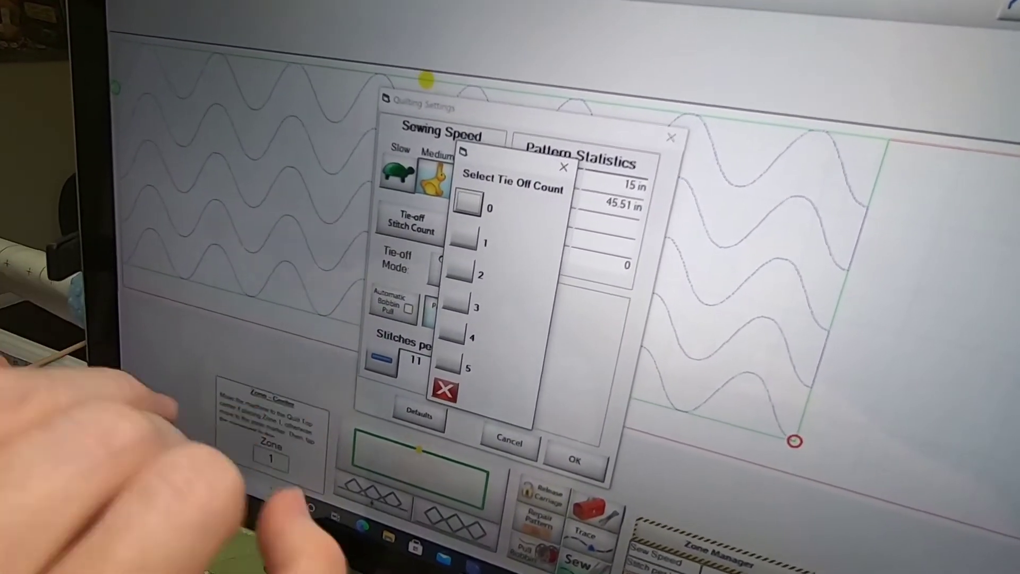
{"action": "left_click", "coordinate": [450, 302]}
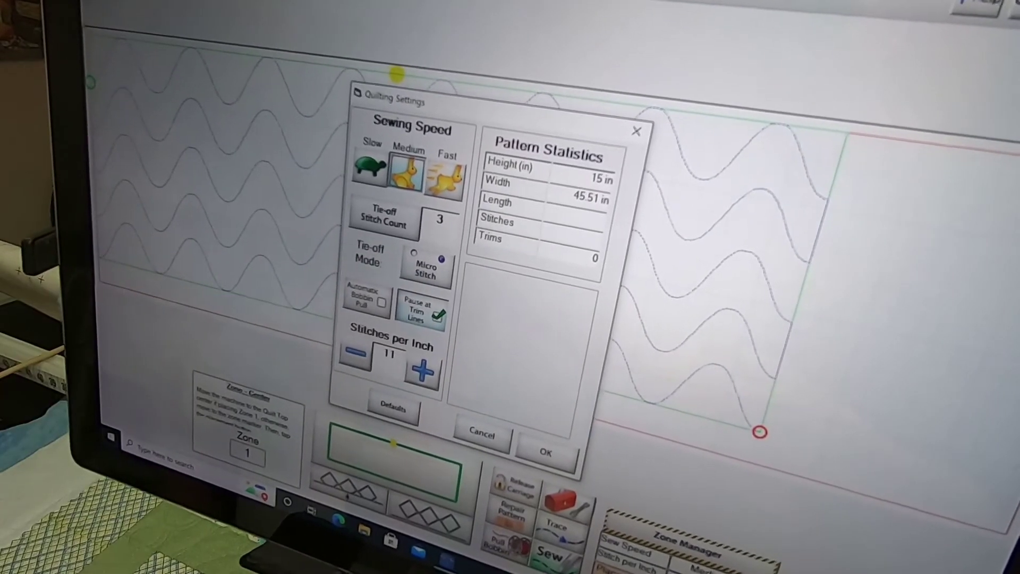
{"action": "left_click", "coordinate": [368, 298]}
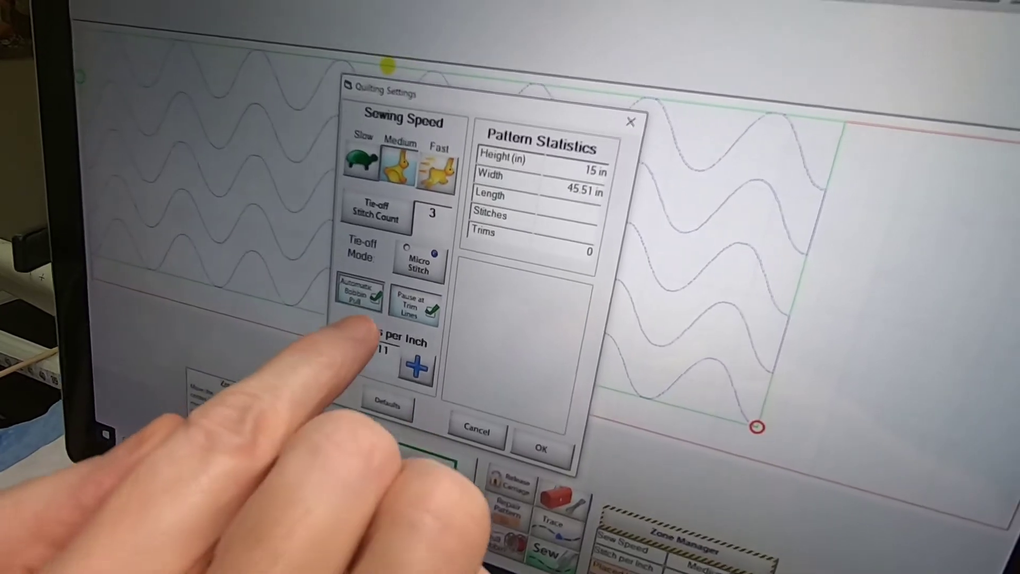
{"action": "left_click", "coordinate": [360, 292]}
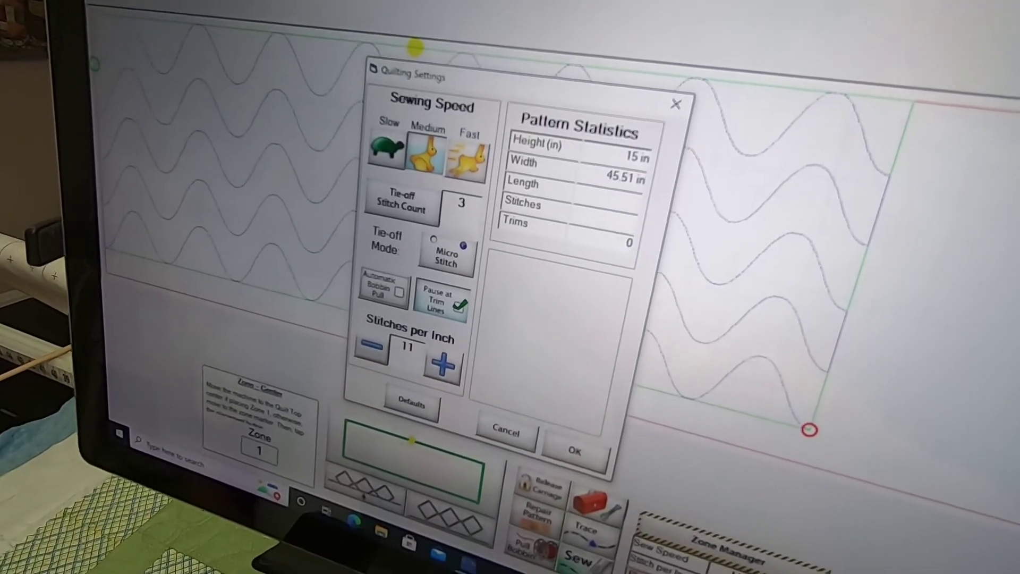
Change stitches per inch from 11 to 13 and confirm it
{"action": "left_click", "coordinate": [395, 357]}
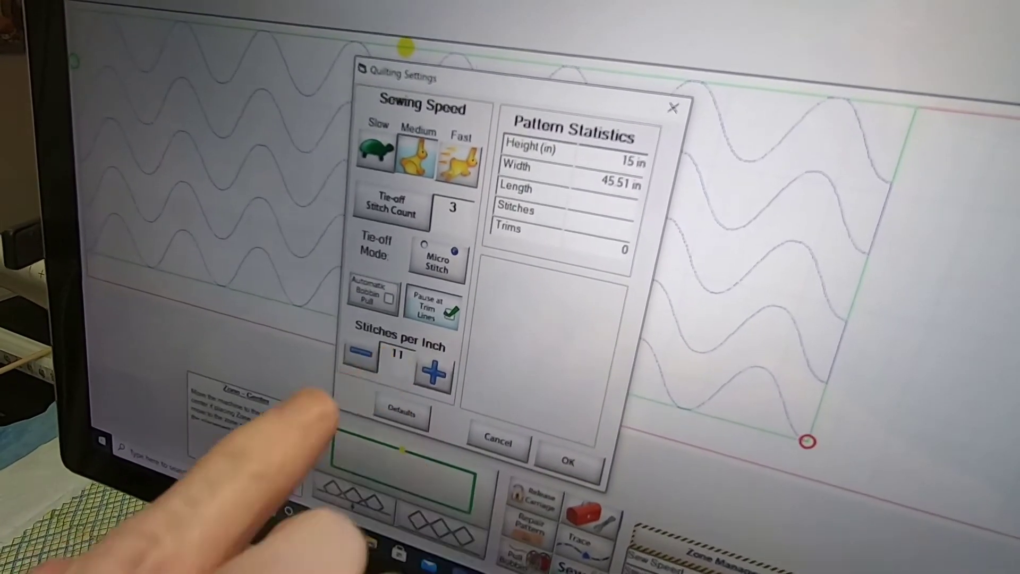
{"action": "left_click", "coordinate": [364, 314]}
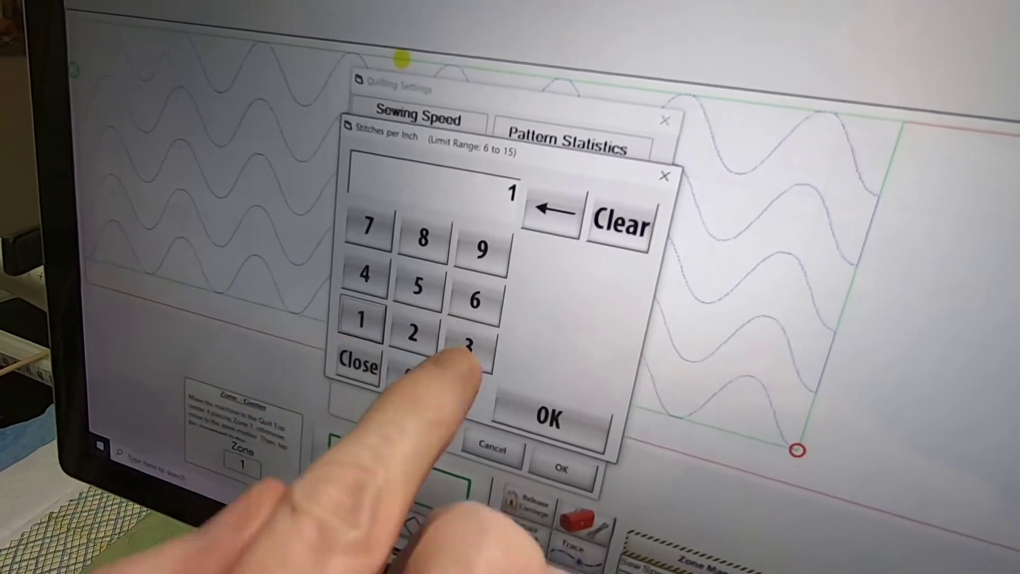
{"action": "left_click", "coordinate": [474, 342]}
{"action": "left_click", "coordinate": [556, 412]}
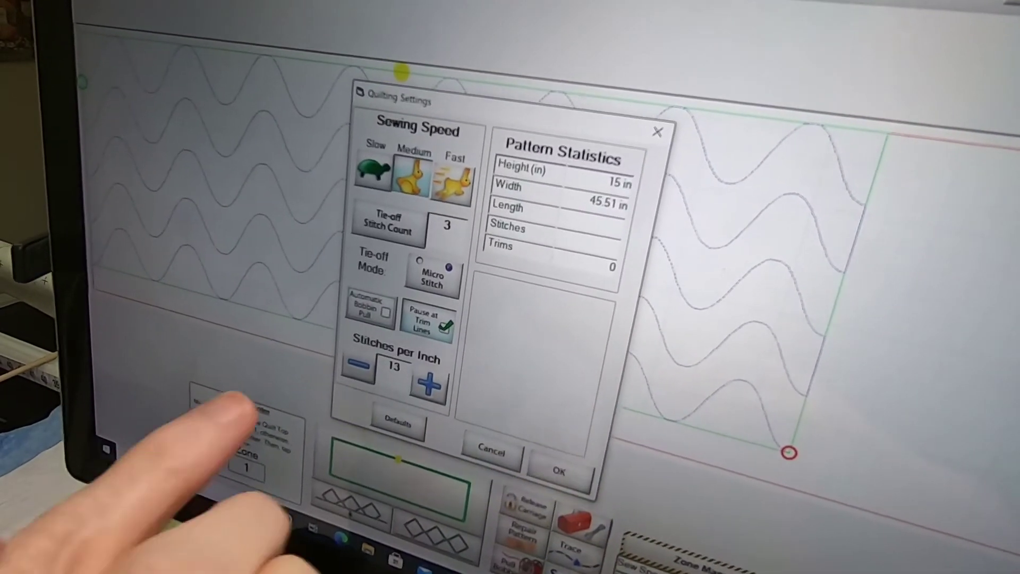